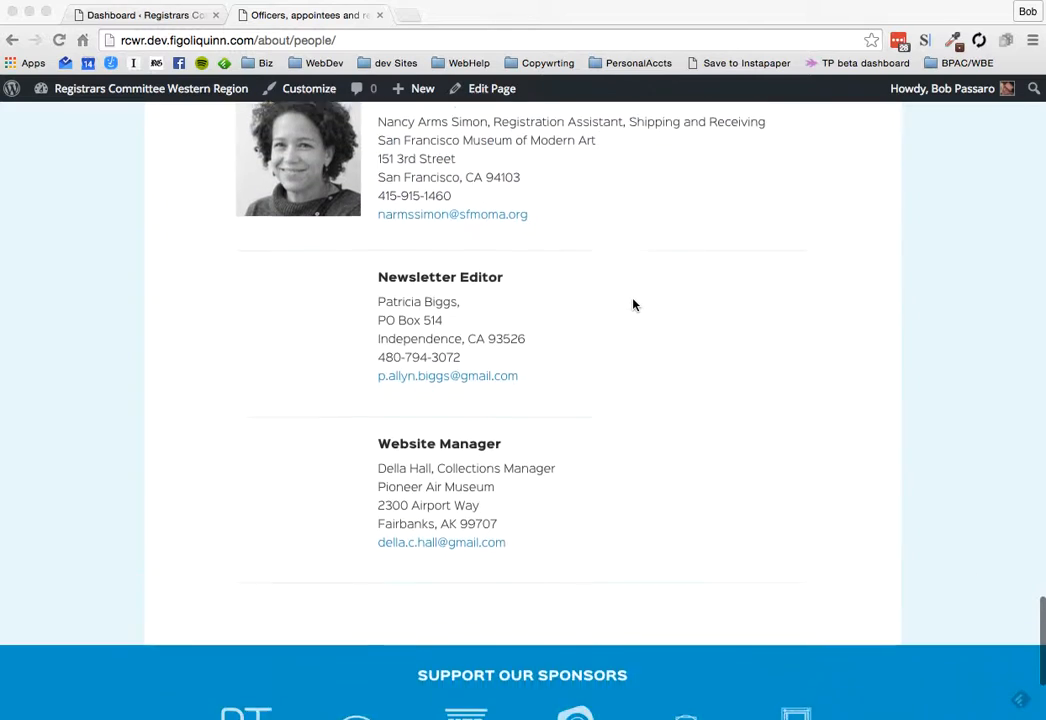
# - Open the list of all sponsors in the site's WordPress dashboard and look through its entries
pyautogui.click(82, 15)
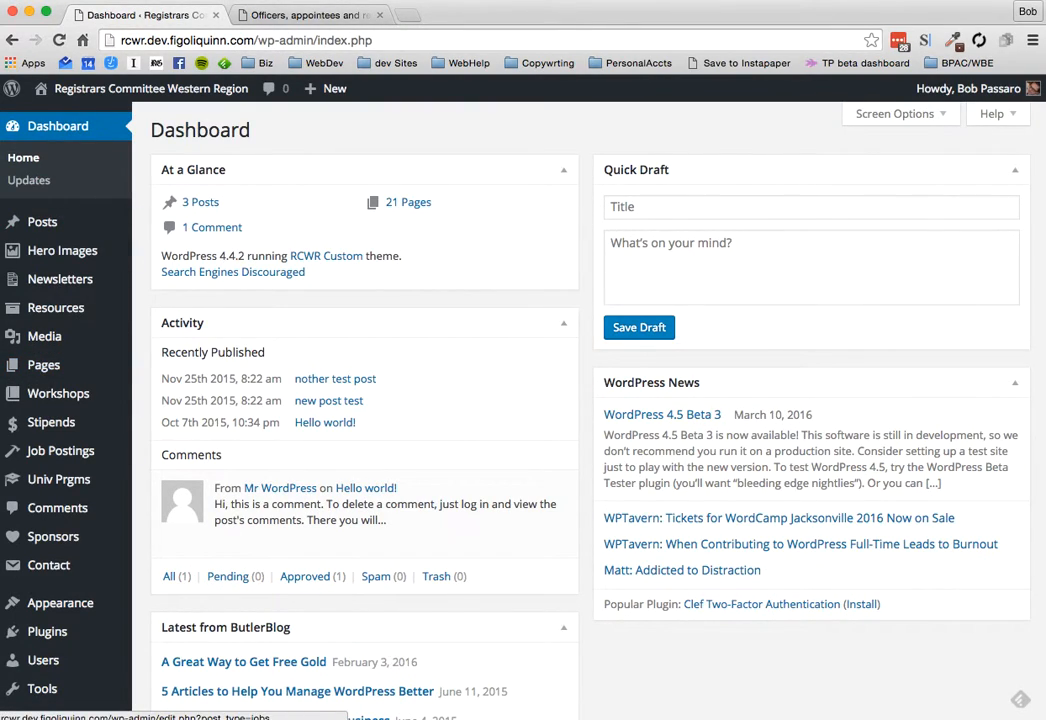
pyautogui.moveTo(12, 546)
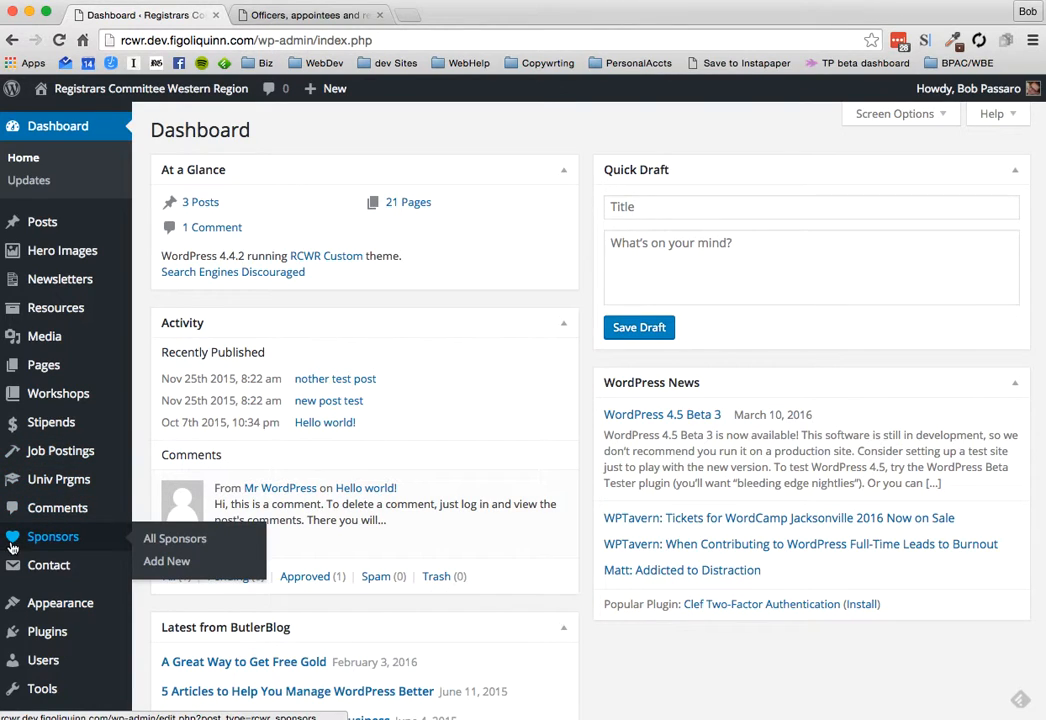
pyautogui.click(72, 546)
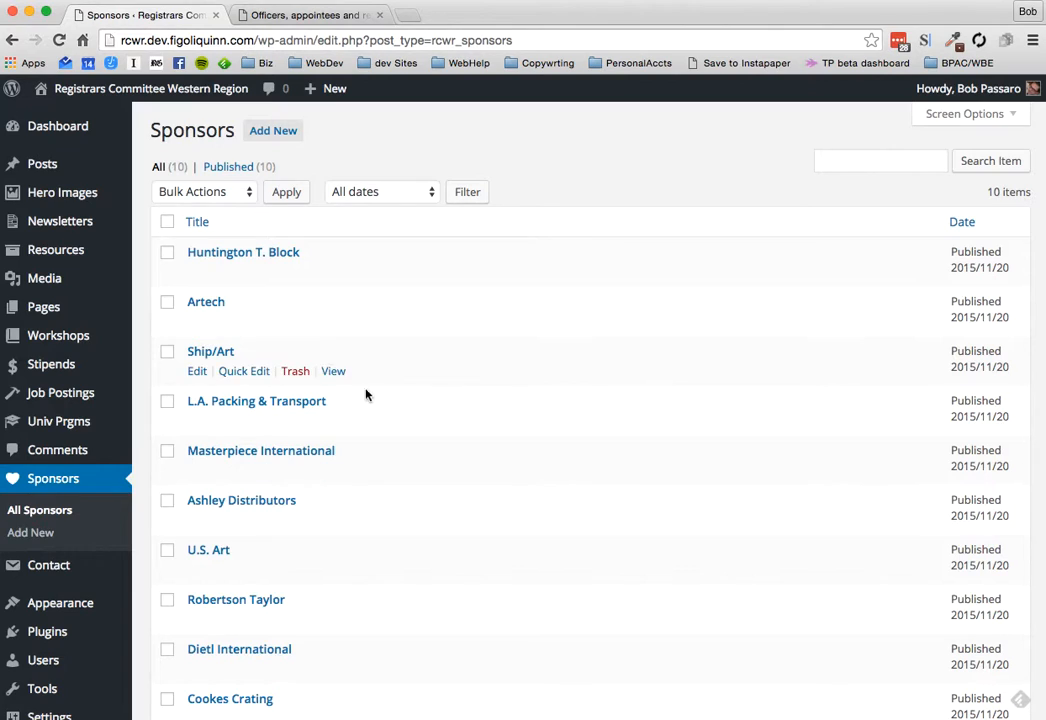
pyautogui.scroll(-3, 376, 400)
pyautogui.scroll(3, 376, 400)
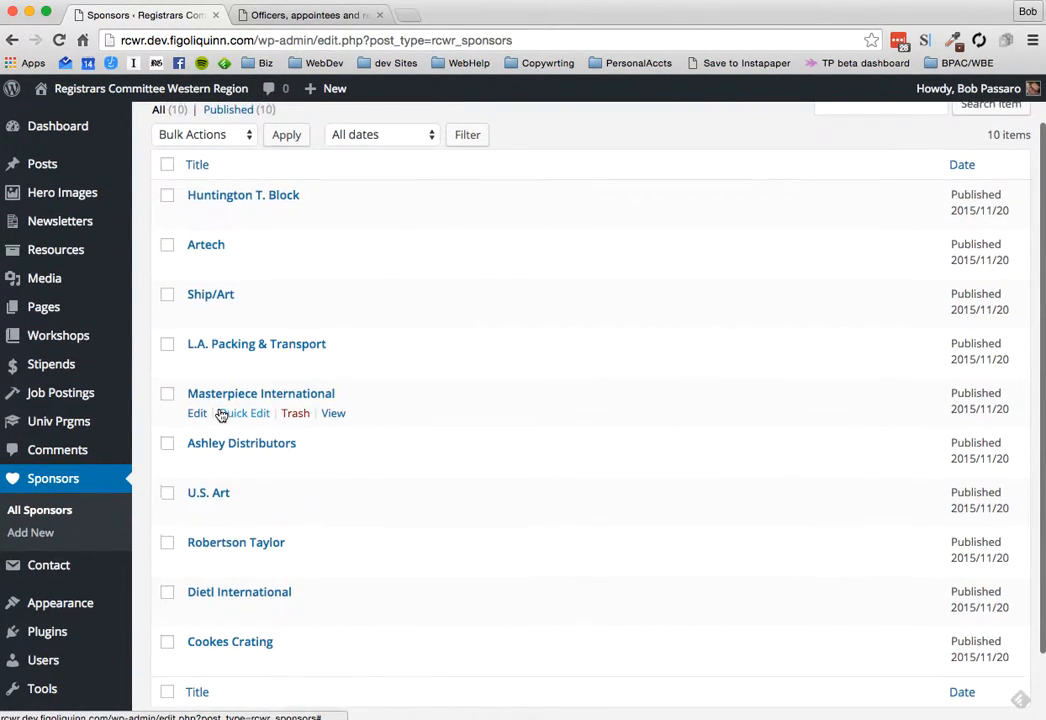
pyautogui.scroll(1, 222, 413)
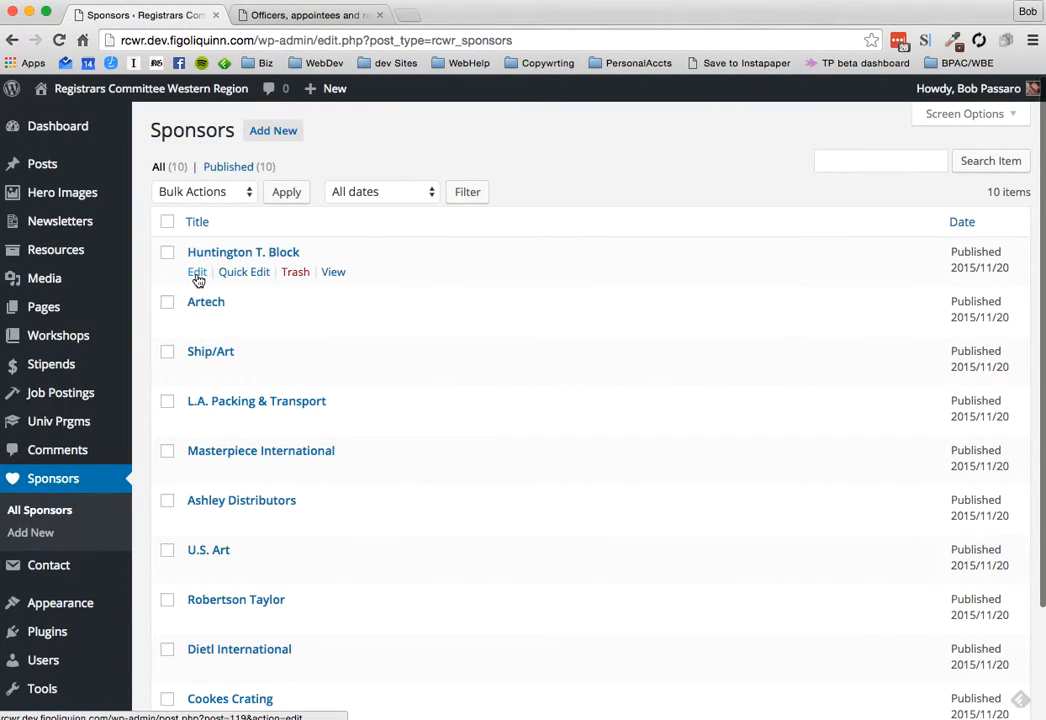
# - Open the Huntington T. Block sponsor entry to view its logo, website address and description fields, and return to the sponsor list
pyautogui.click(197, 275)
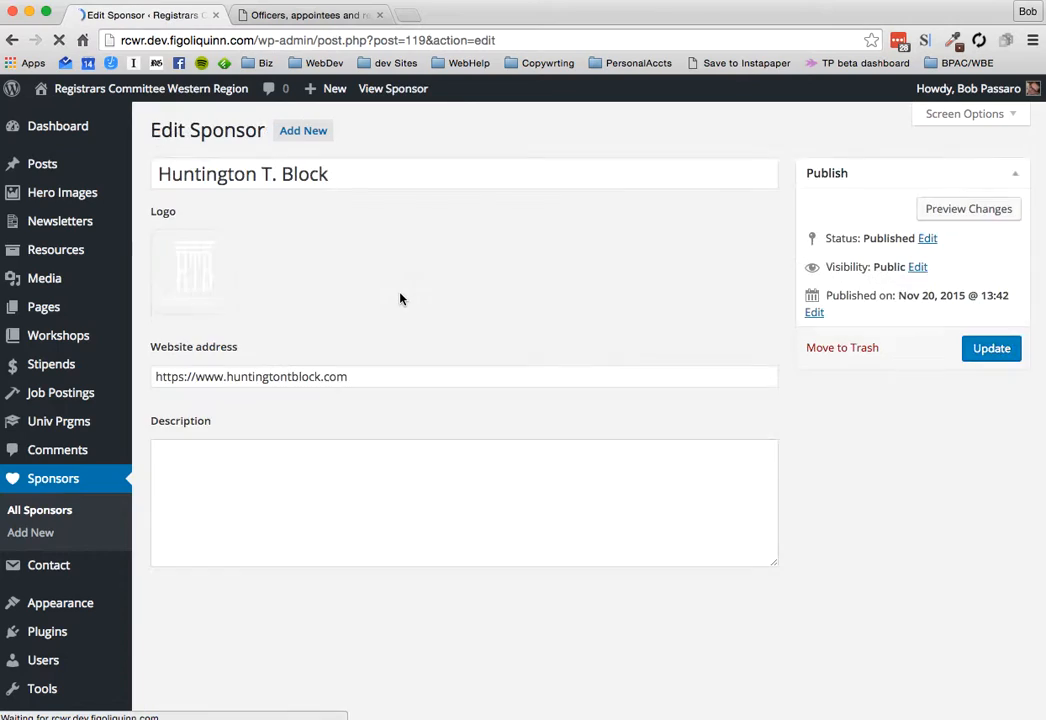
pyautogui.moveTo(212, 301)
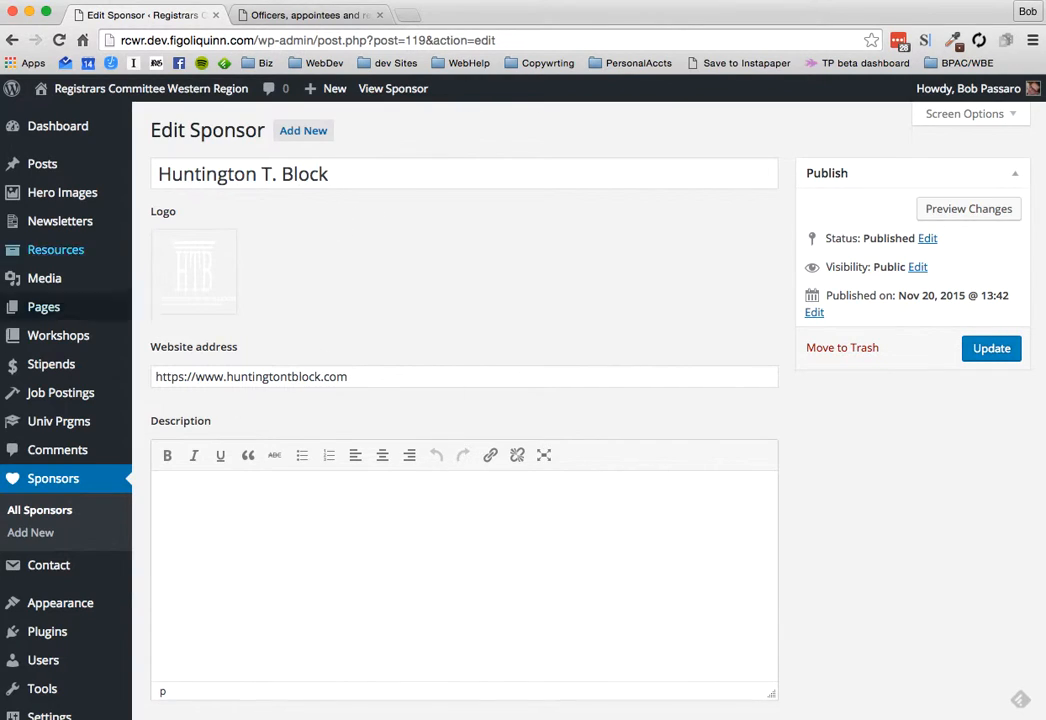
pyautogui.click(47, 485)
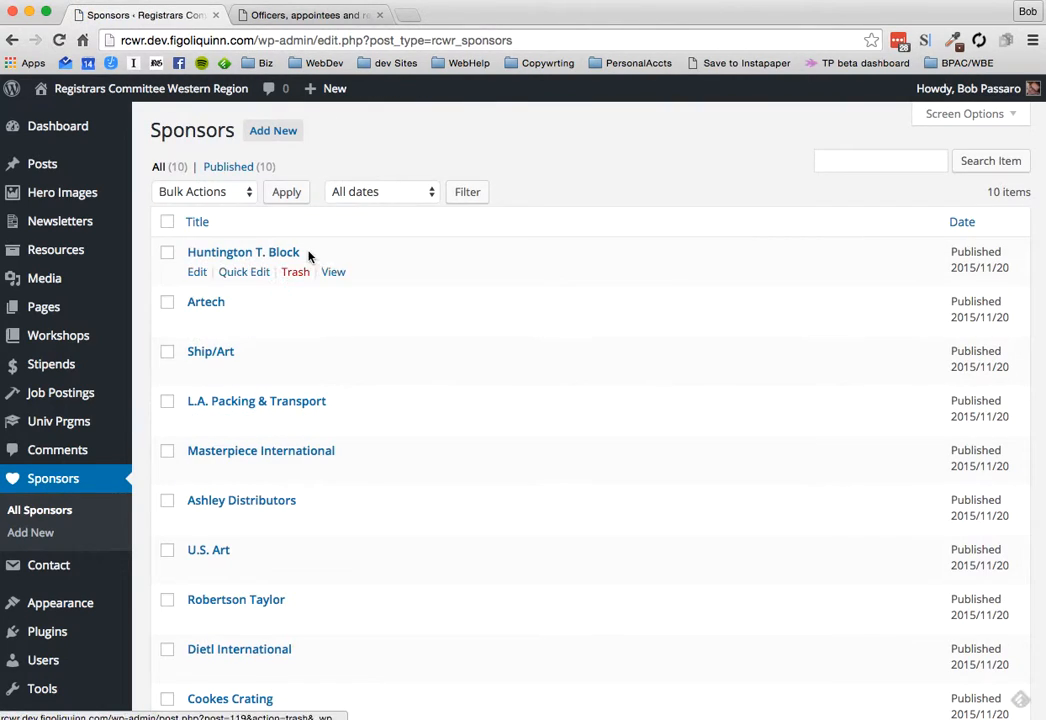
# - Use Quick Edit to set the Huntington T. Block sponsor's status to Draft and save the change
pyautogui.scroll(-1, 672, 206)
pyautogui.moveTo(246, 260)
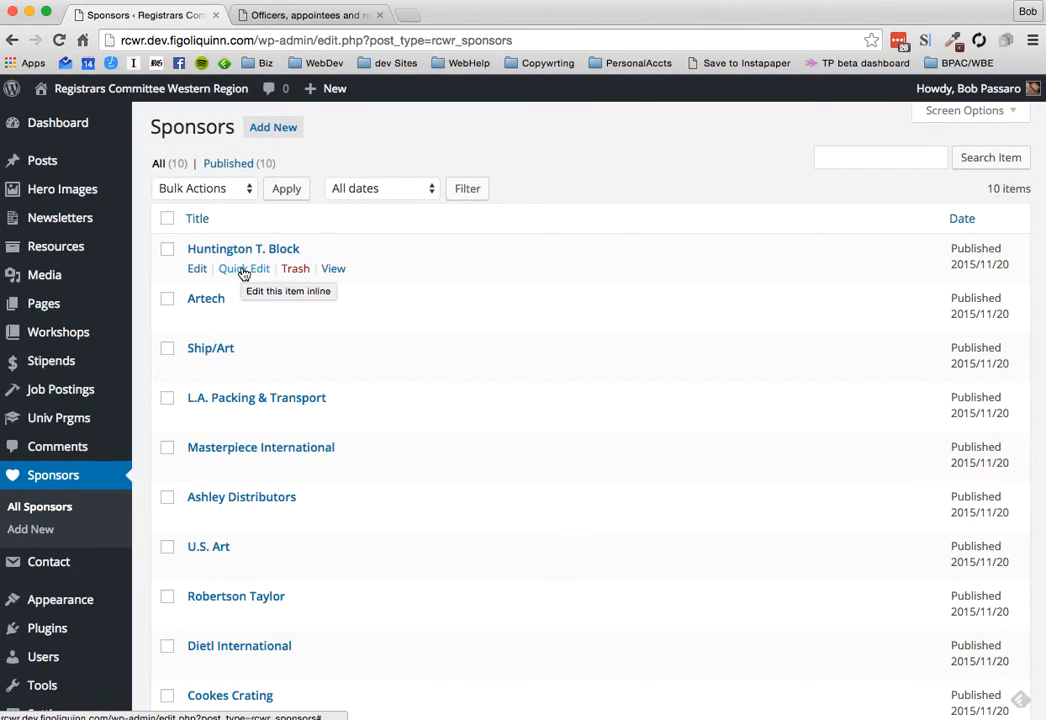
pyautogui.click(243, 270)
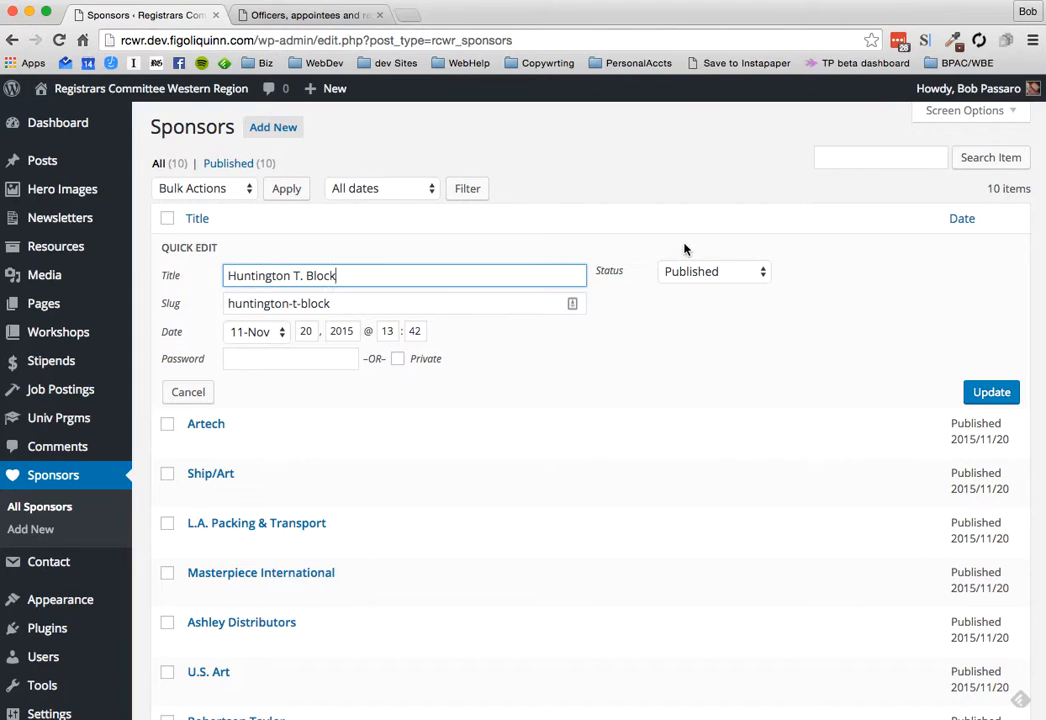
pyautogui.scroll(-1, 873, 317)
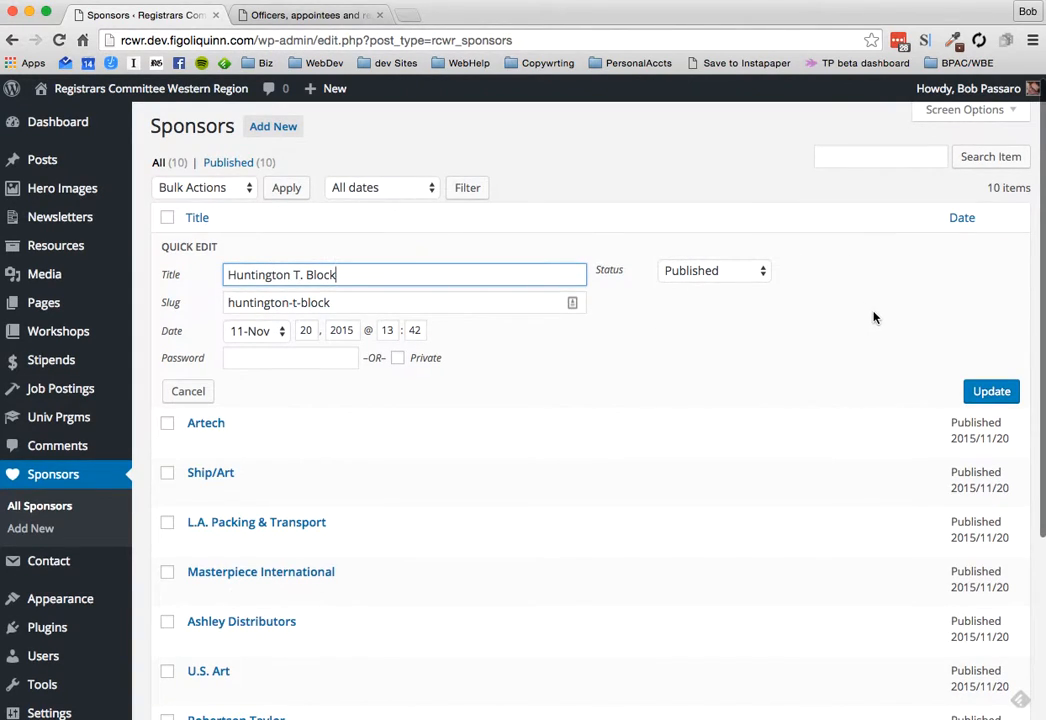
pyautogui.click(728, 272)
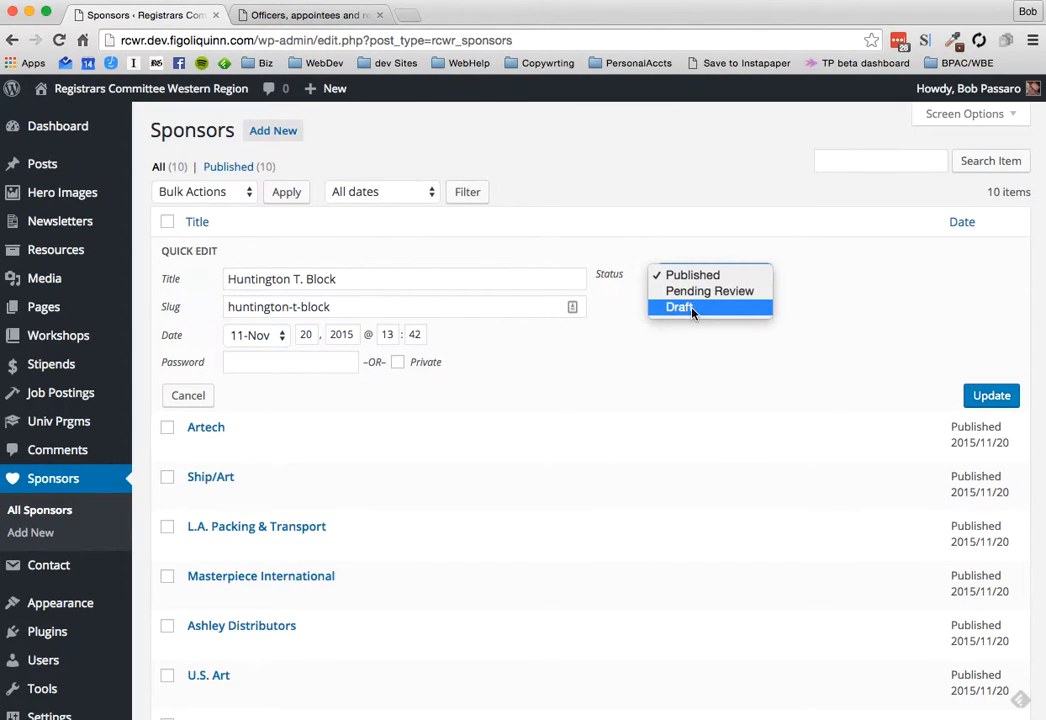
pyautogui.click(812, 263)
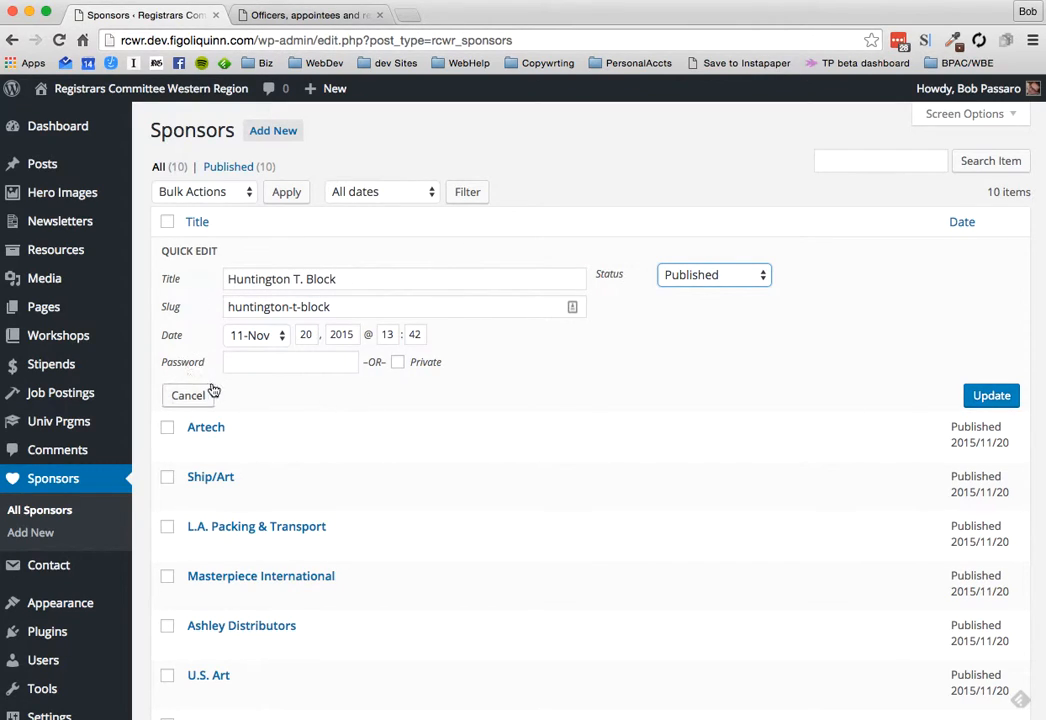
pyautogui.click(751, 278)
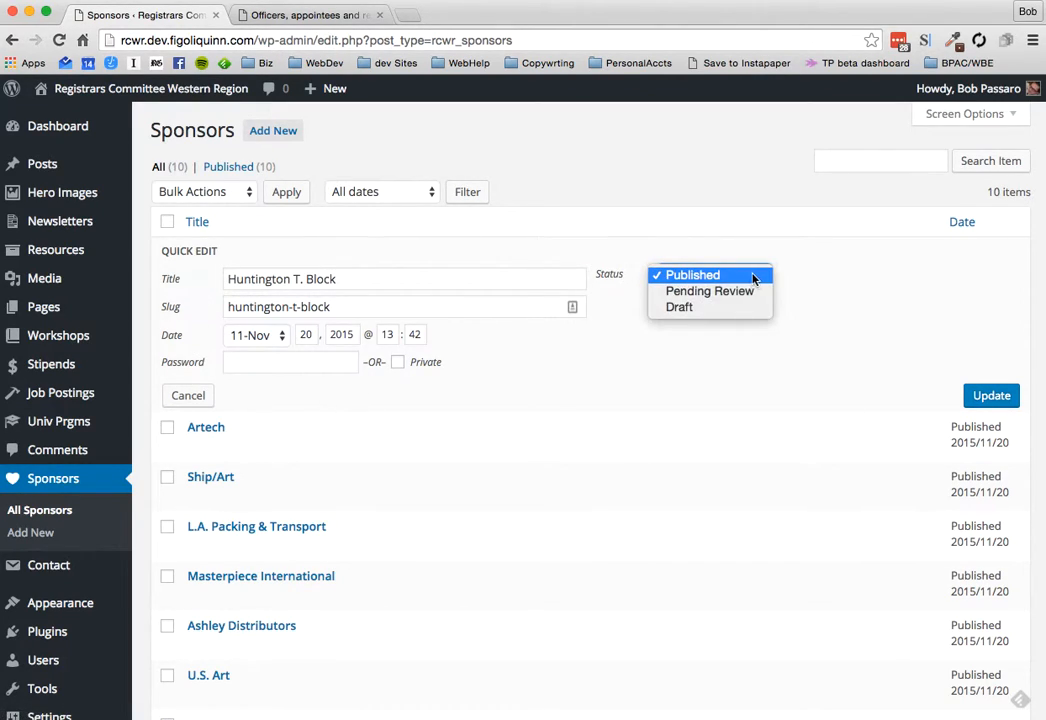
pyautogui.click(698, 307)
pyautogui.click(993, 398)
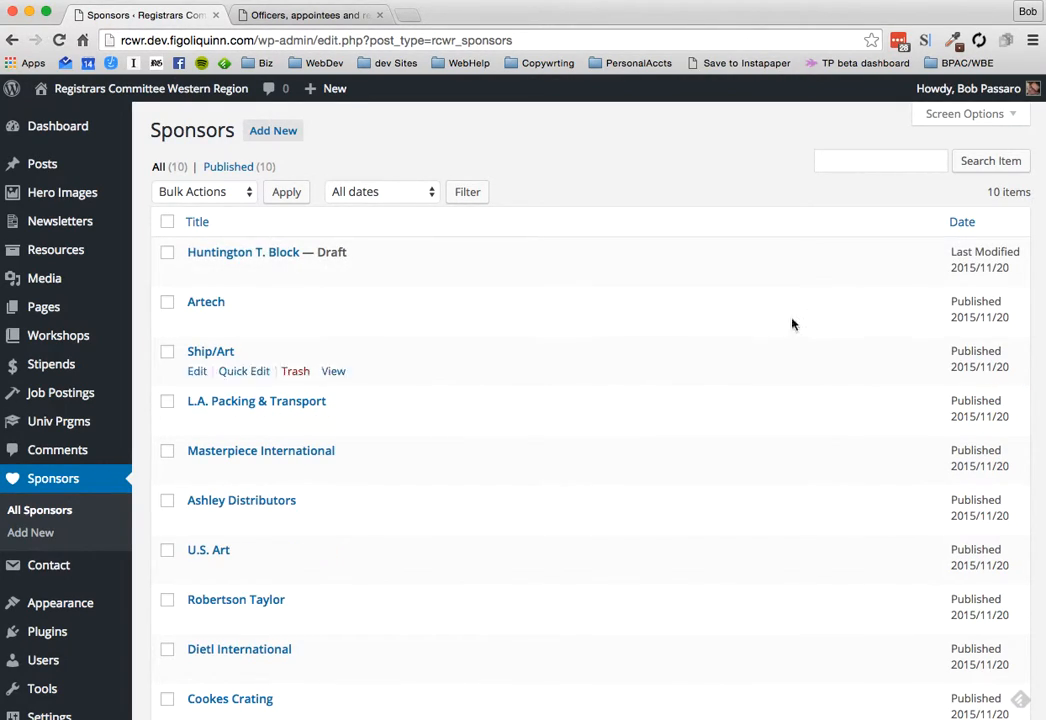
# - Switch to the public people page and reload it to check for the Huntington T. Block logo among the sponsors
pyautogui.click(296, 16)
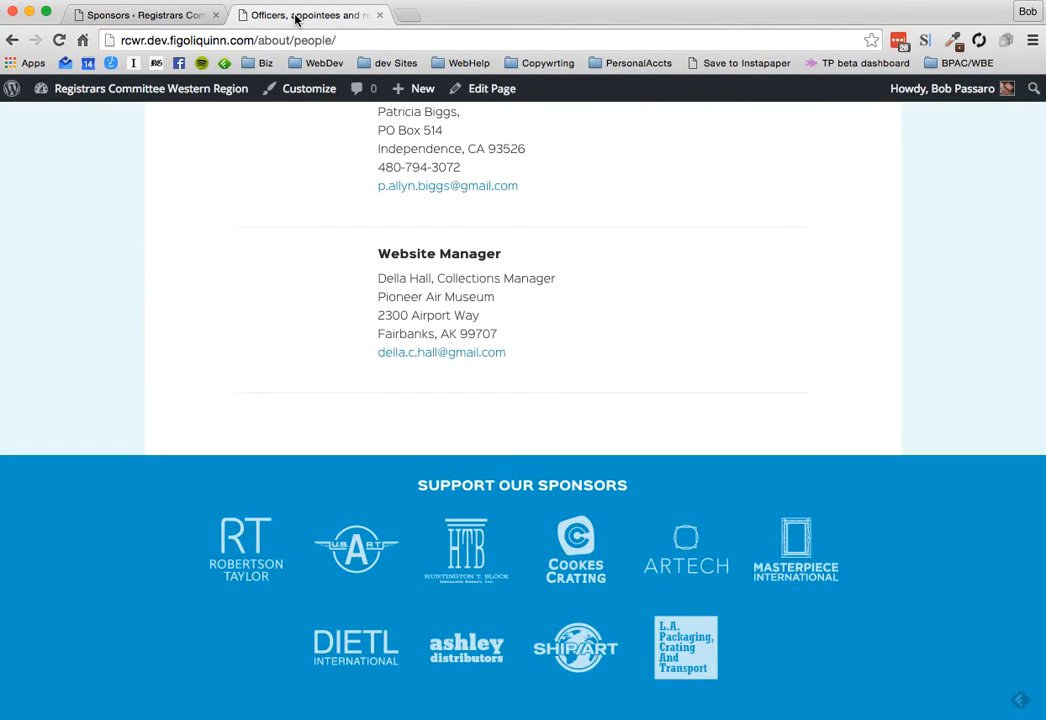
pyautogui.click(59, 41)
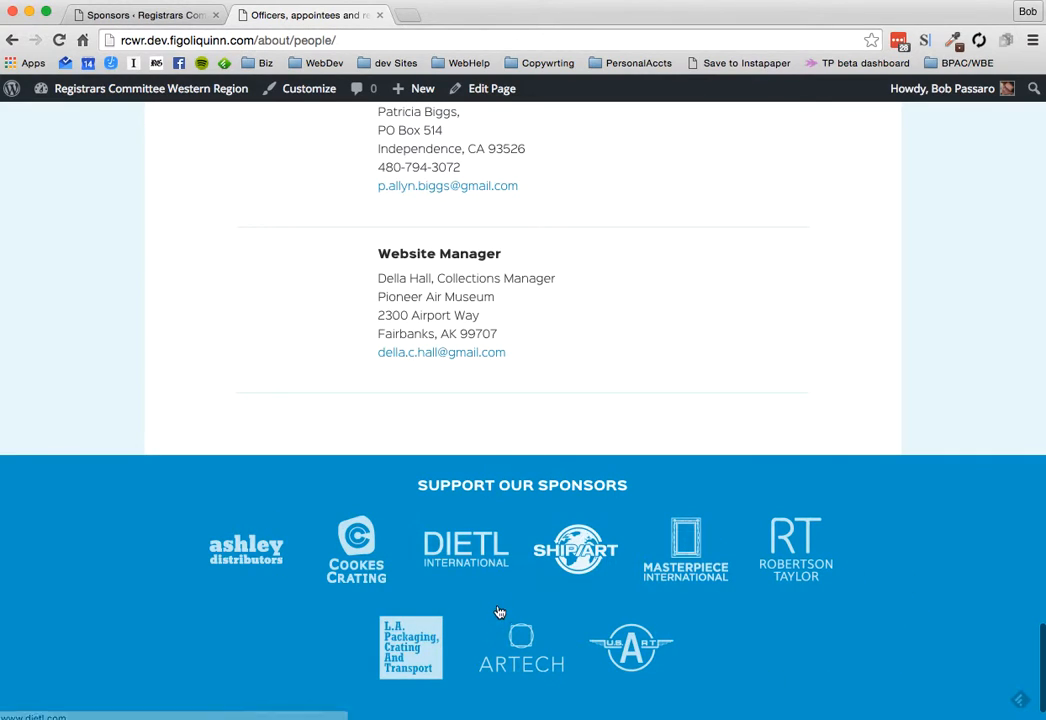
# - Return to the sponsor list and use Quick Edit to set the Huntington T. Block sponsor's status to Published
pyautogui.click(146, 16)
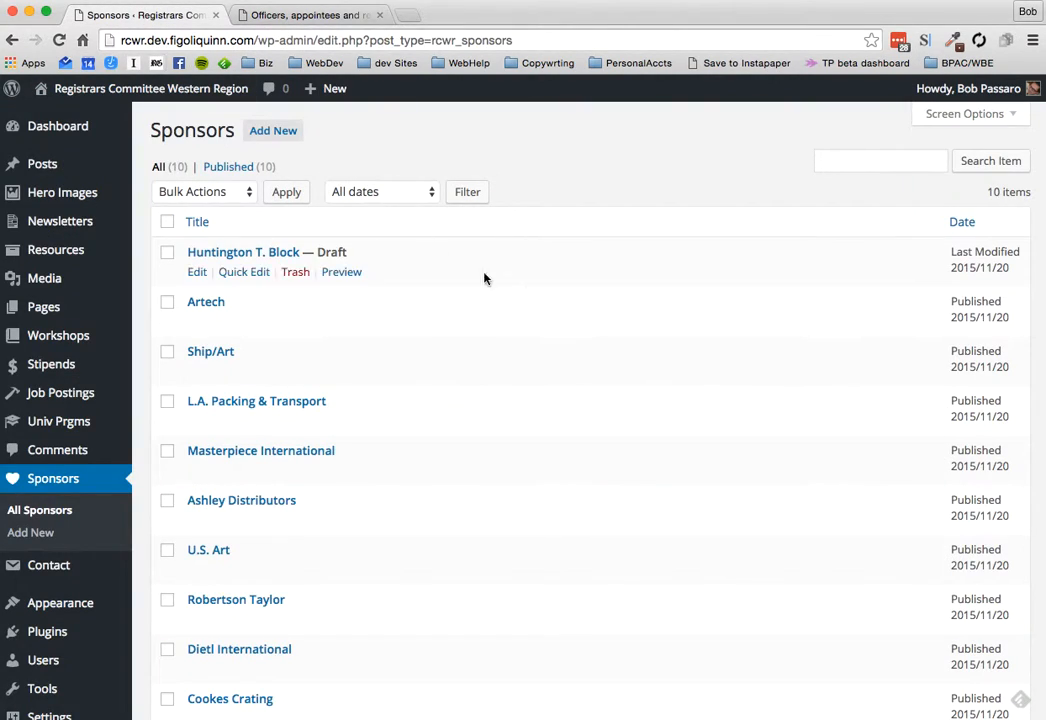
pyautogui.click(243, 277)
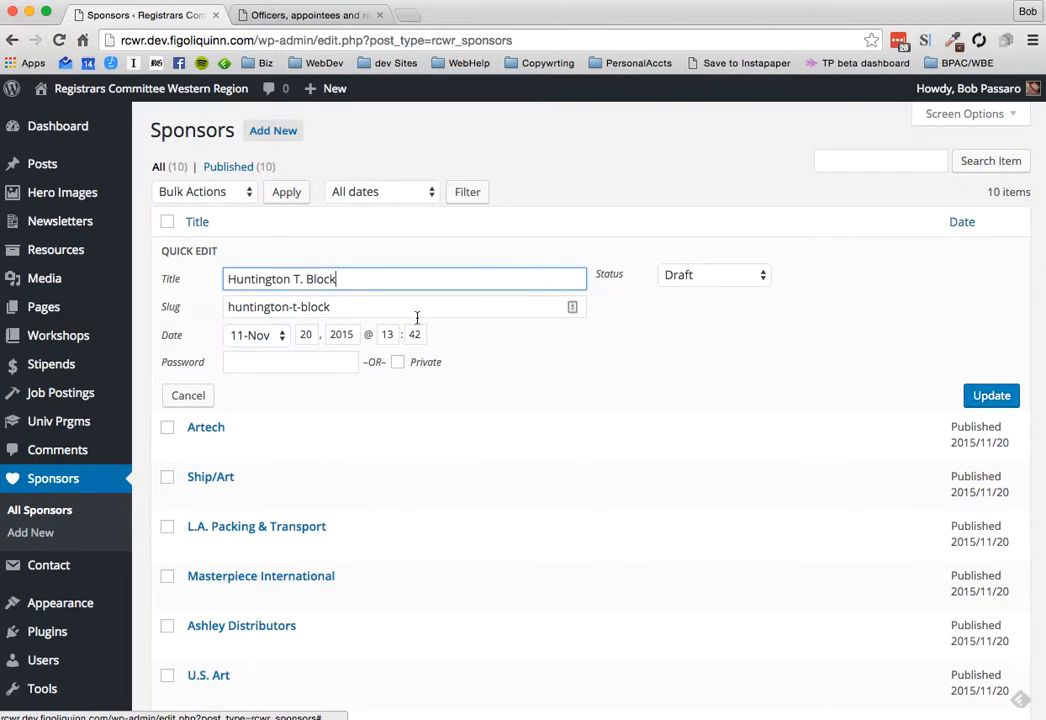
pyautogui.scroll(-1, 565, 363)
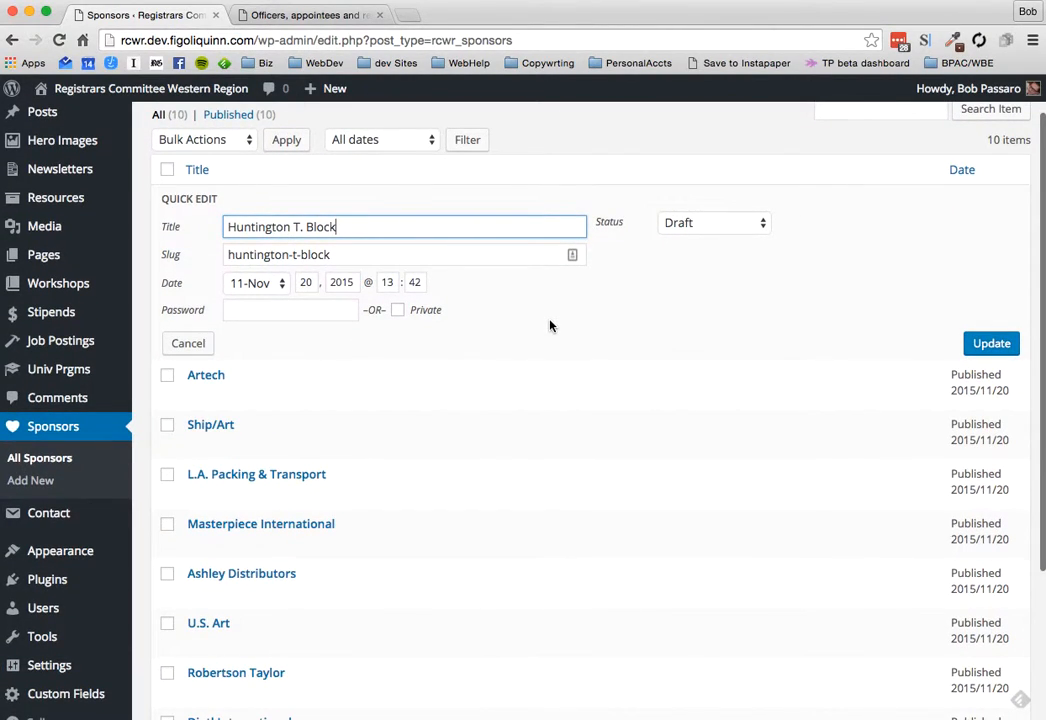
pyautogui.click(704, 229)
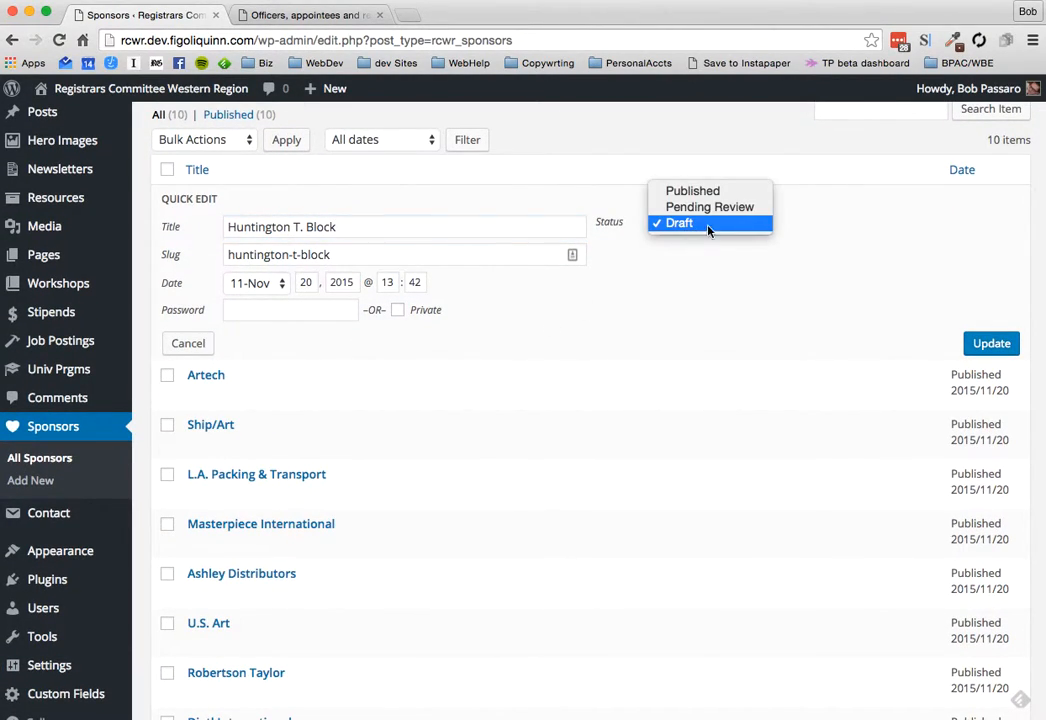
pyautogui.click(730, 192)
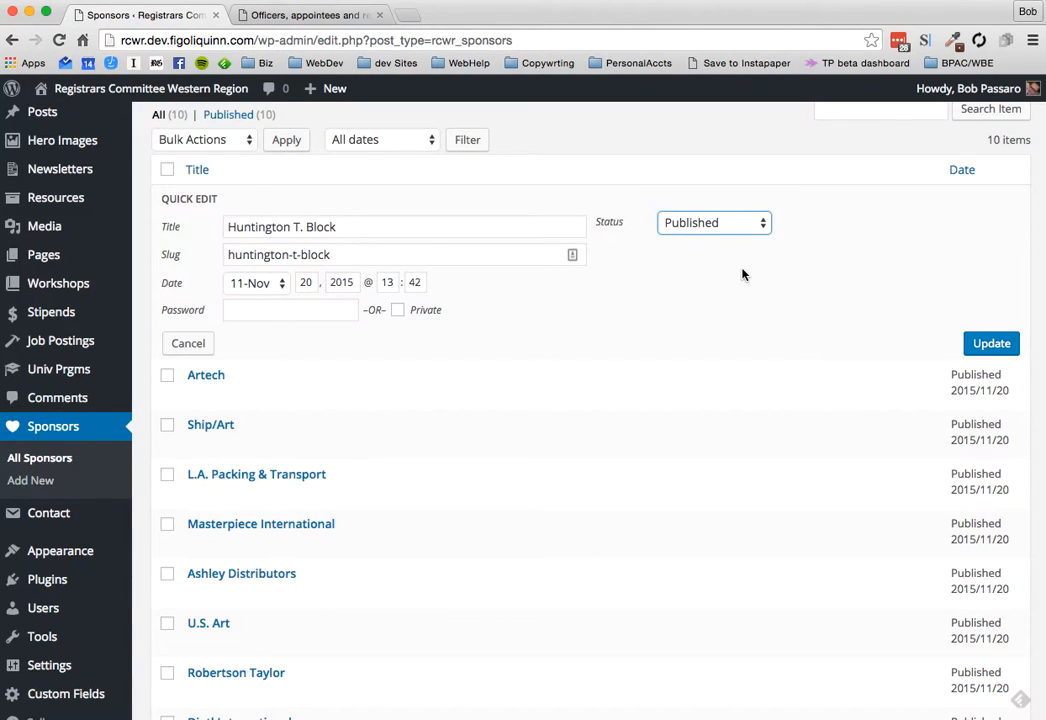
pyautogui.click(981, 345)
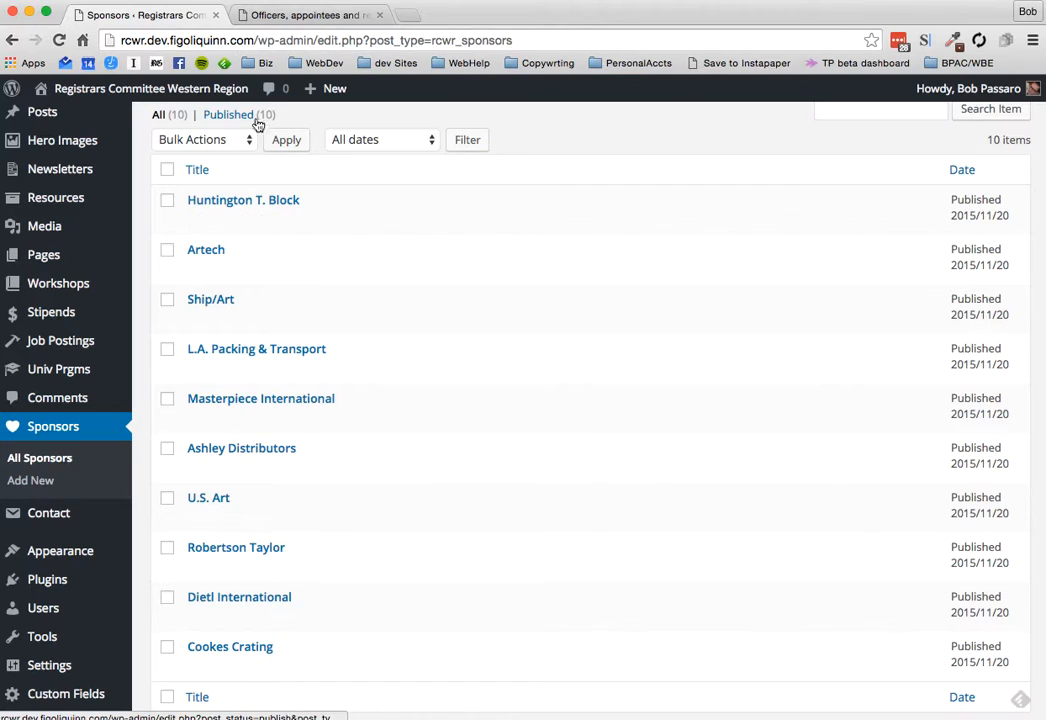
# - Reload the public people page to check the sponsor logos and test the link on the Ship/Art logo
pyautogui.click(300, 15)
pyautogui.click(57, 40)
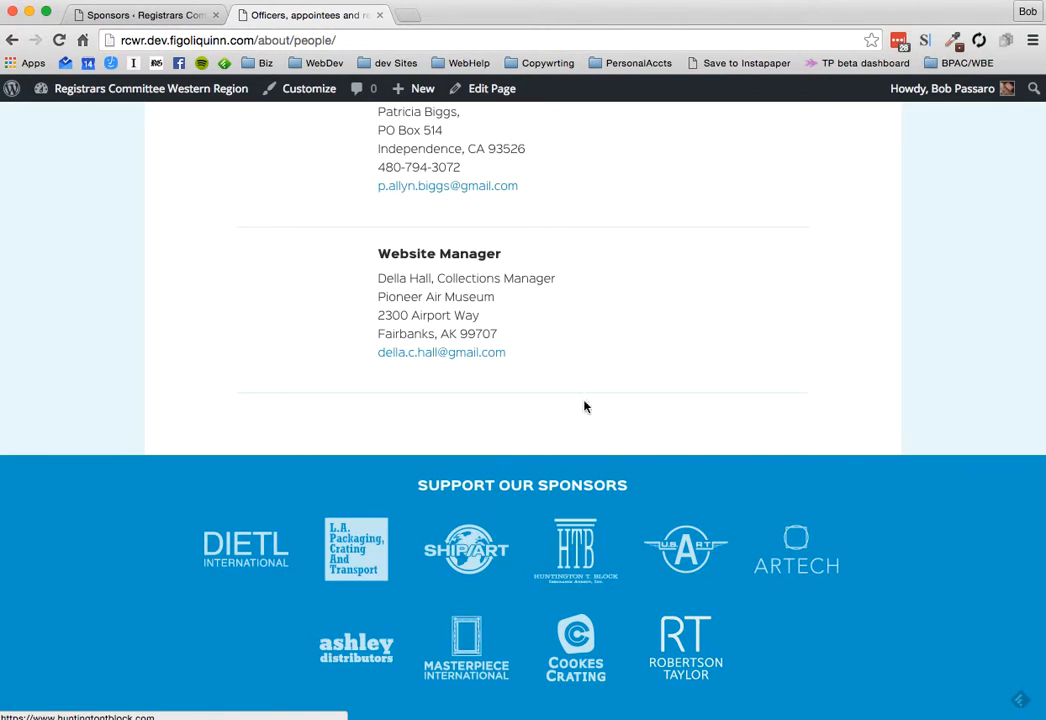
pyautogui.scroll(-1, 297, 178)
pyautogui.click(59, 40)
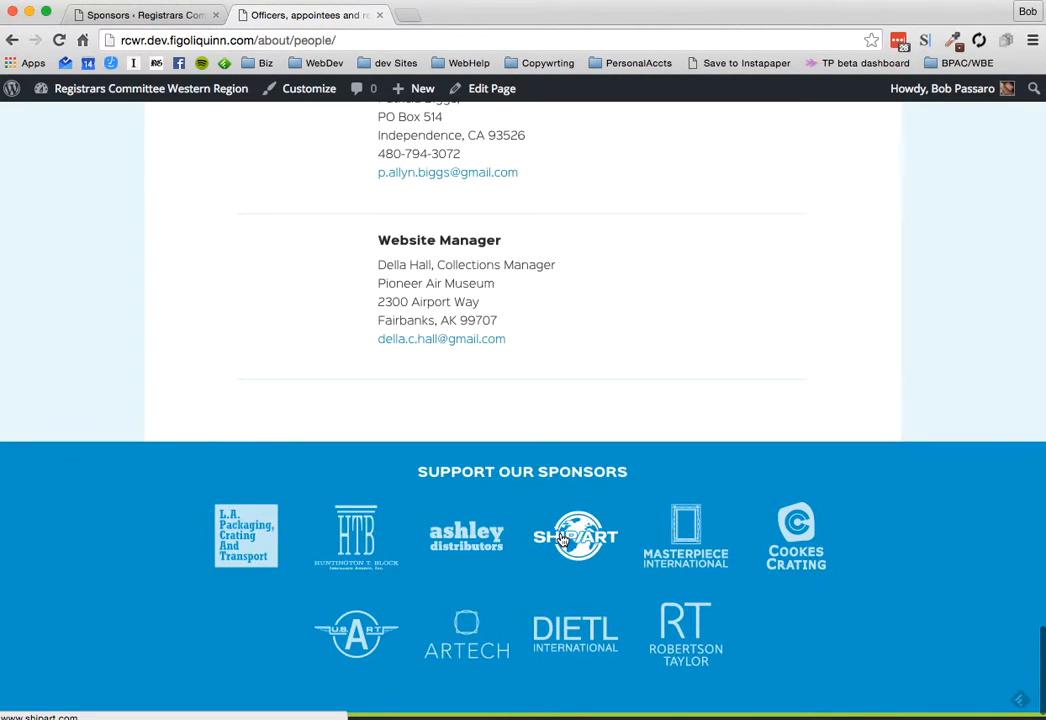
pyautogui.click(589, 540)
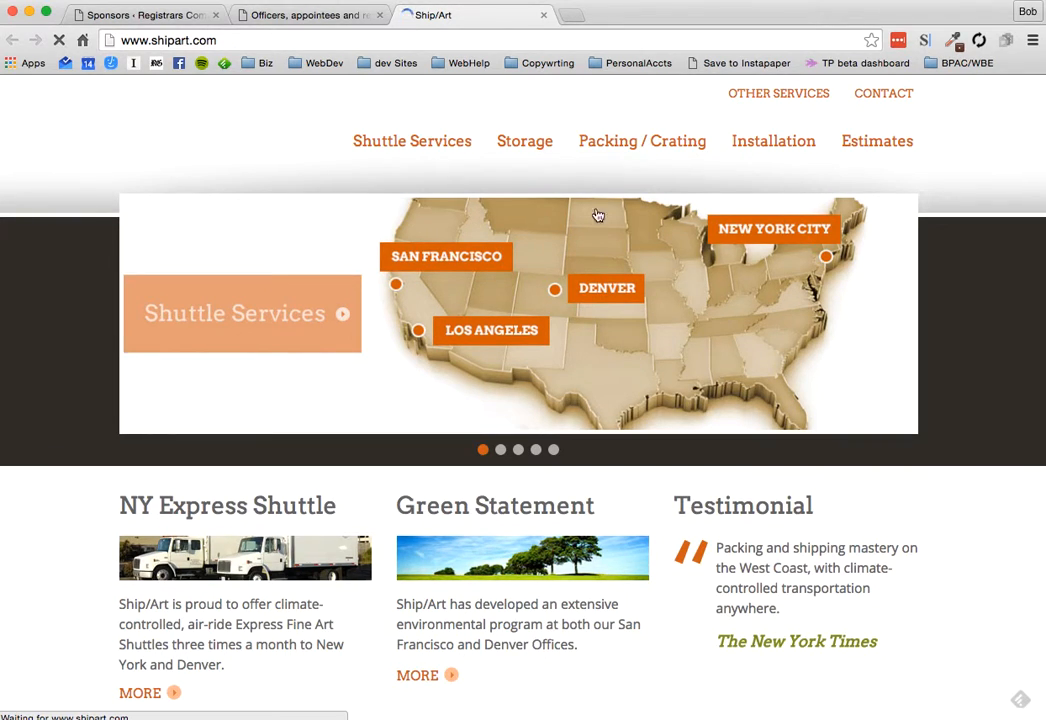
pyautogui.click(544, 17)
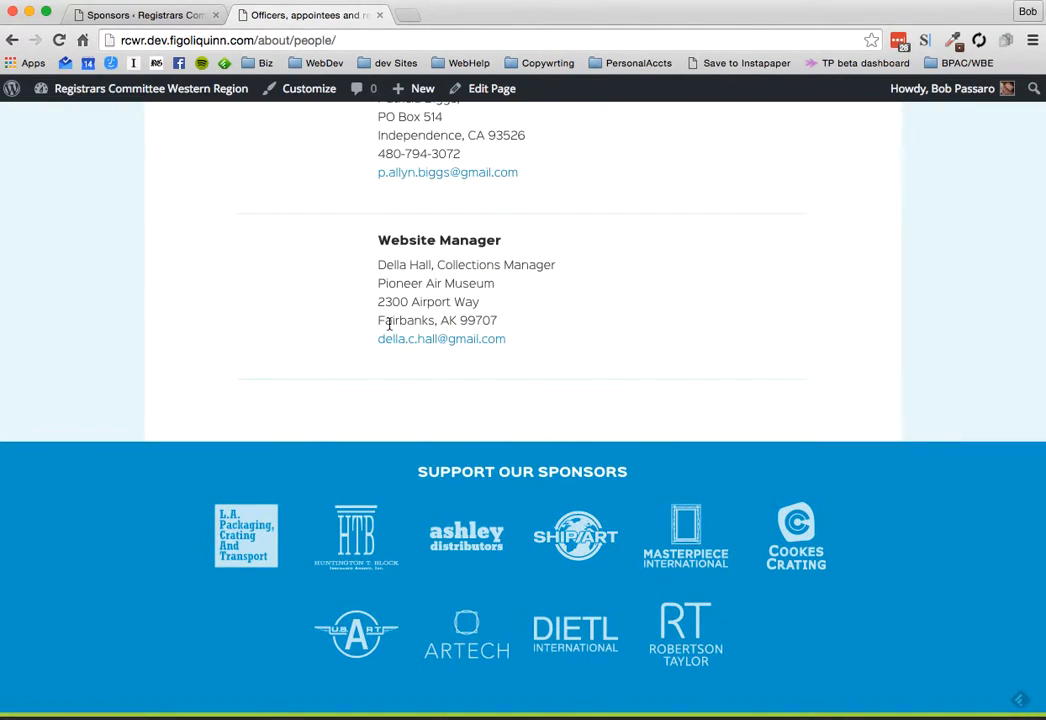
# - Open a blank new sponsor form and view the logo image upload dialog, closing it without choosing a file
pyautogui.click(131, 15)
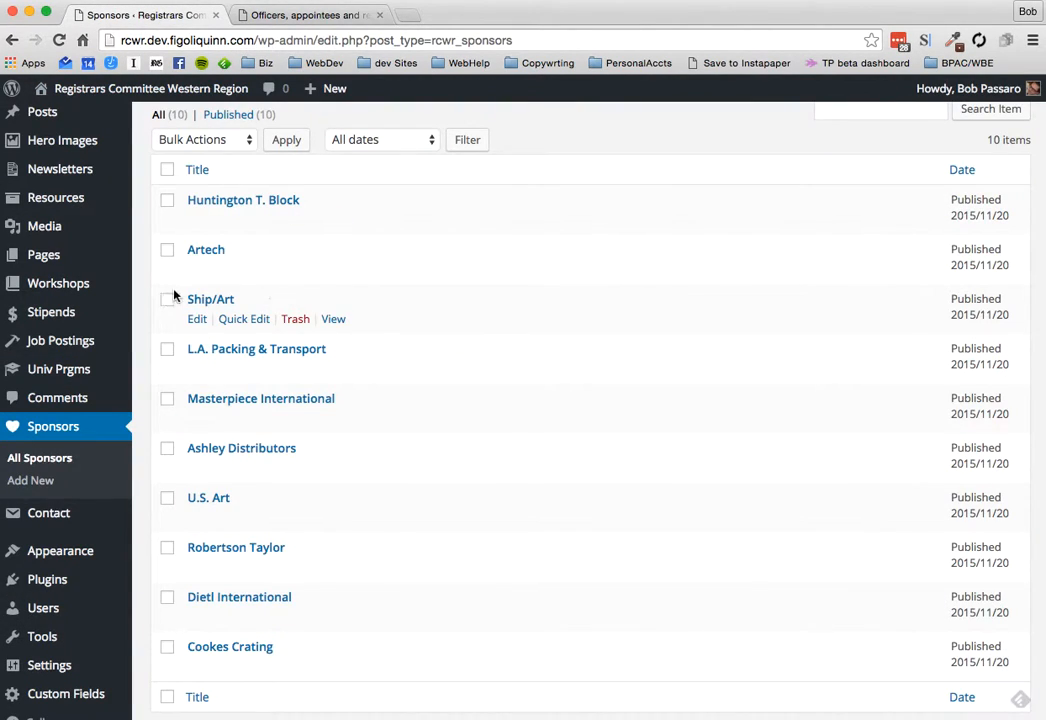
pyautogui.scroll(2, 171, 296)
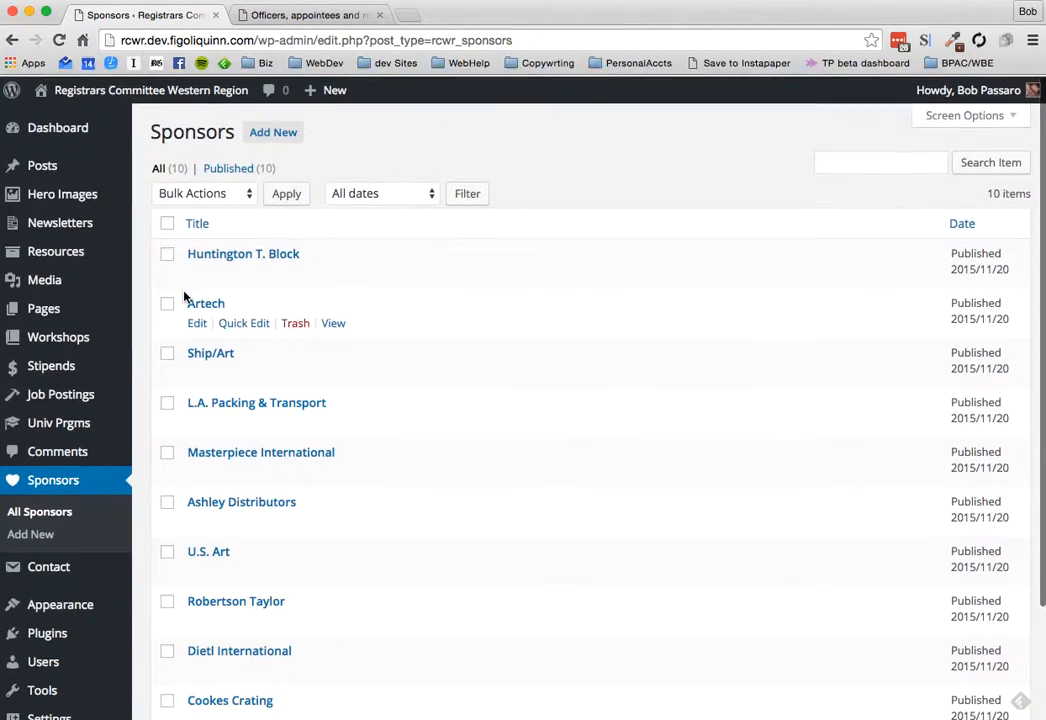
pyautogui.click(285, 134)
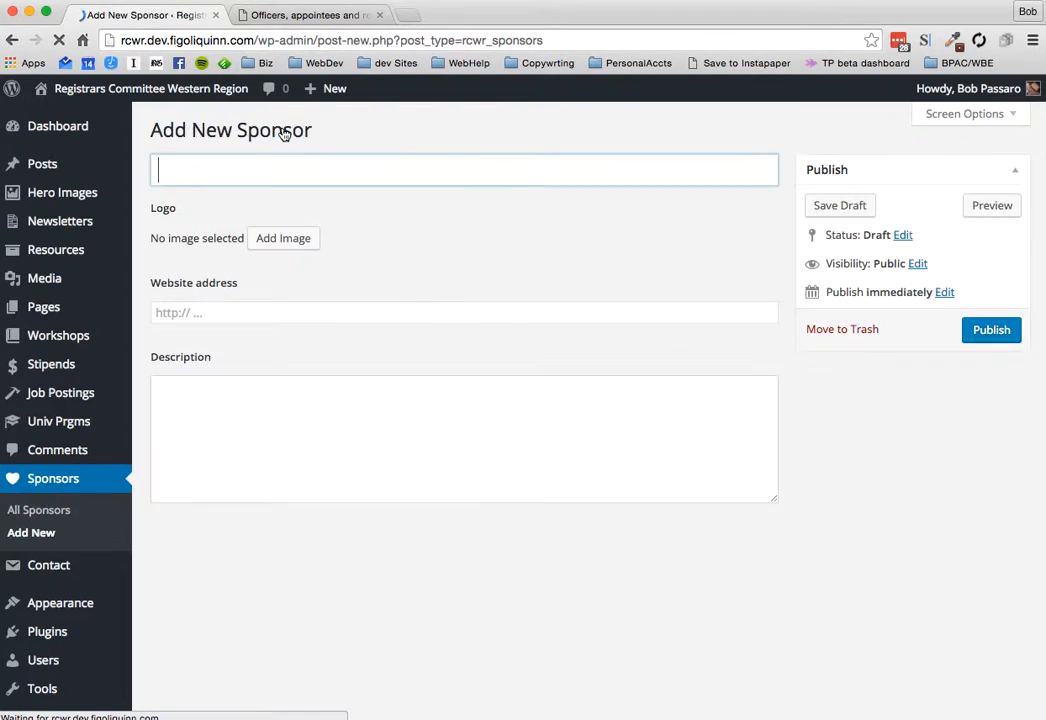
pyautogui.click(297, 242)
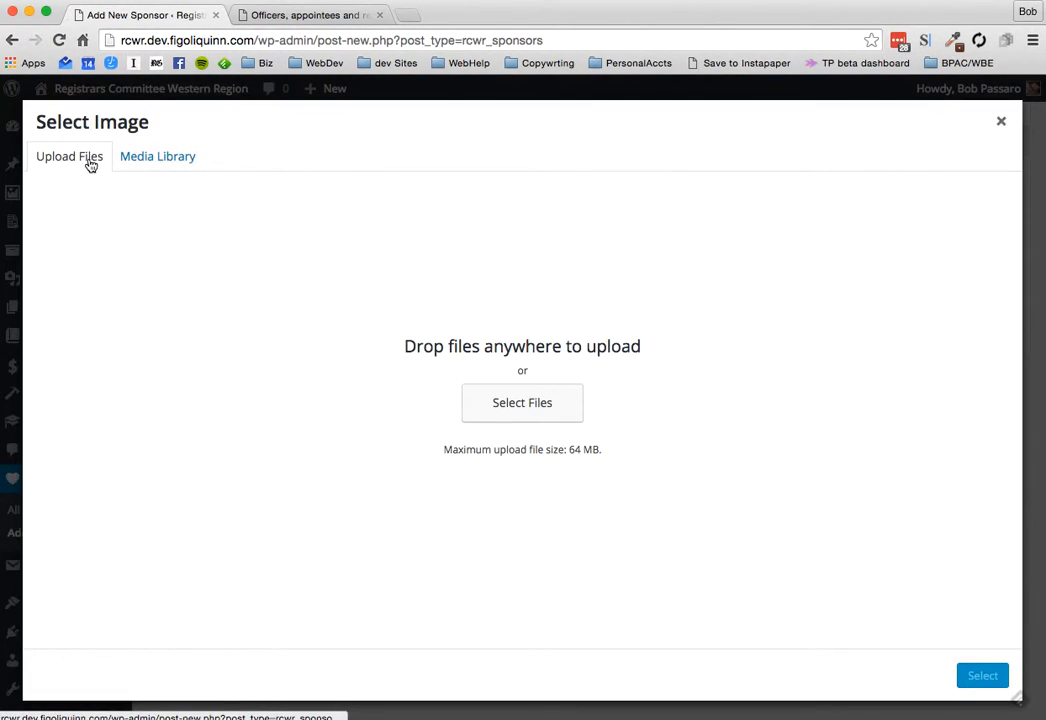
pyautogui.click(1002, 123)
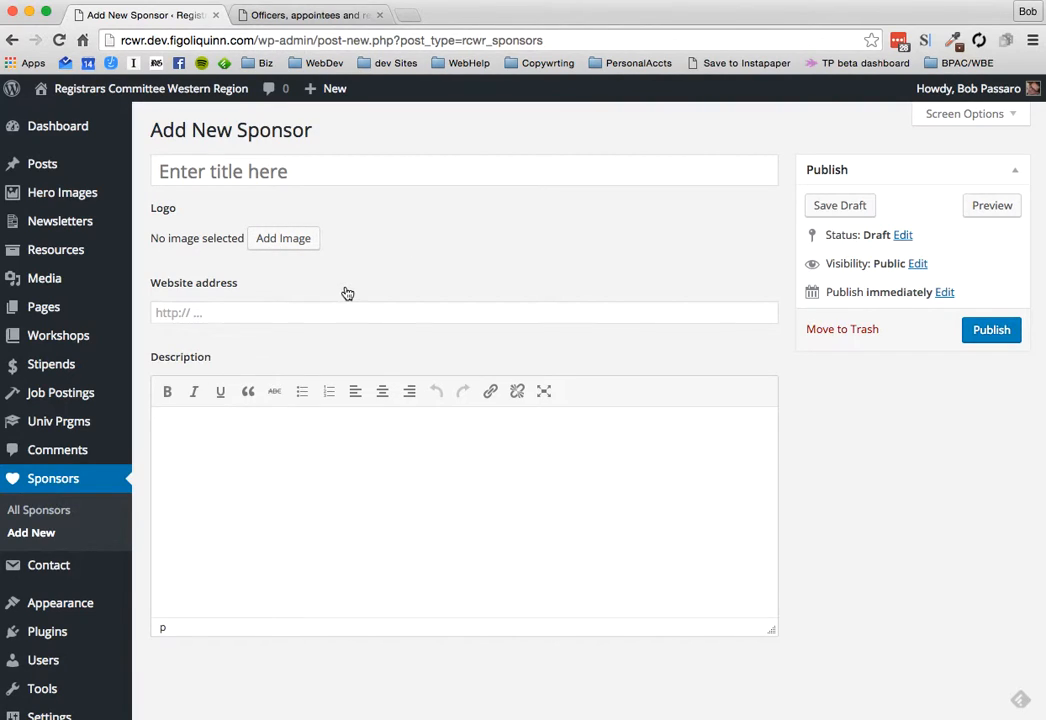
# - Examine the sponsor logos in the Support Our Sponsors section of the public people page
pyautogui.click(324, 14)
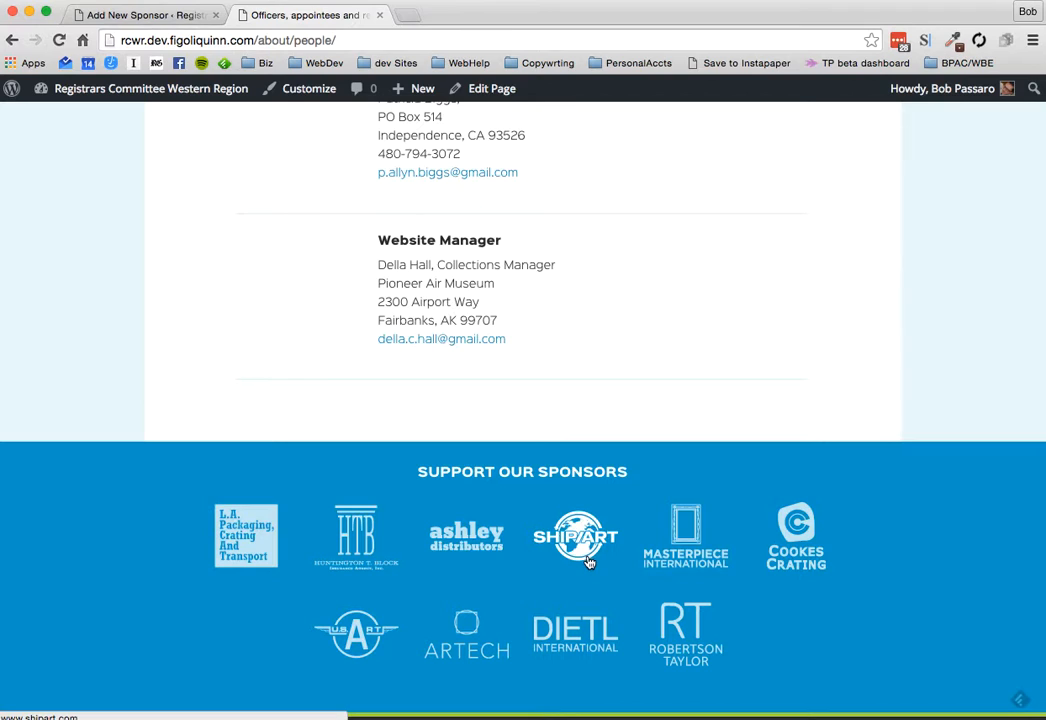
pyautogui.scroll(1, 497, 509)
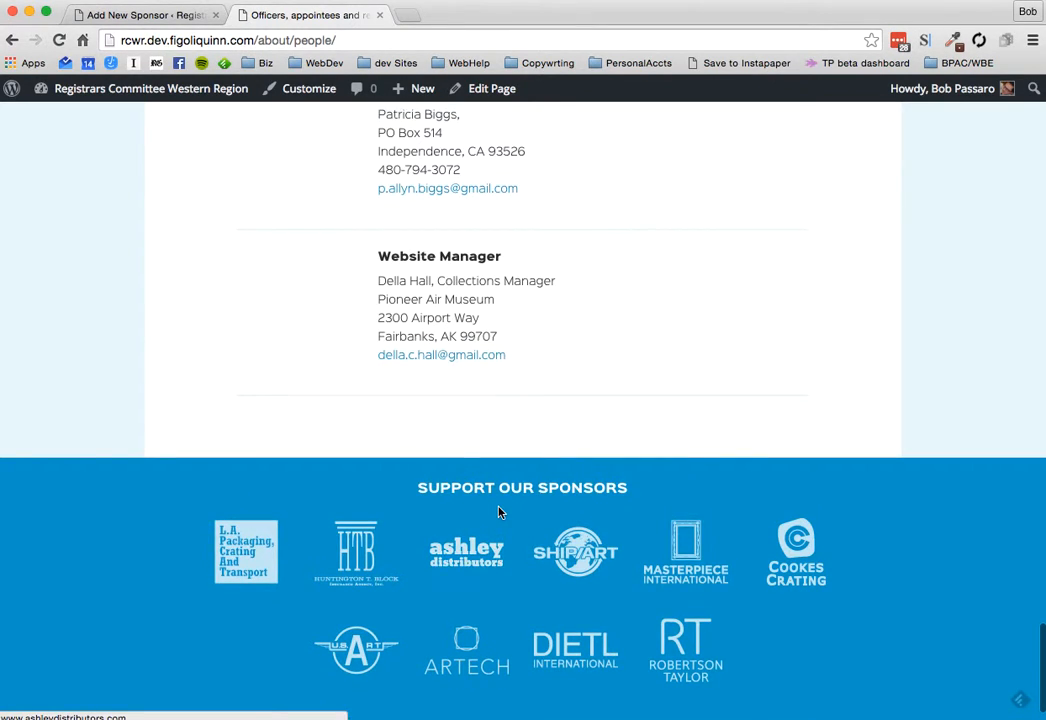
pyautogui.scroll(-2, 501, 514)
pyautogui.scroll(-1, 501, 514)
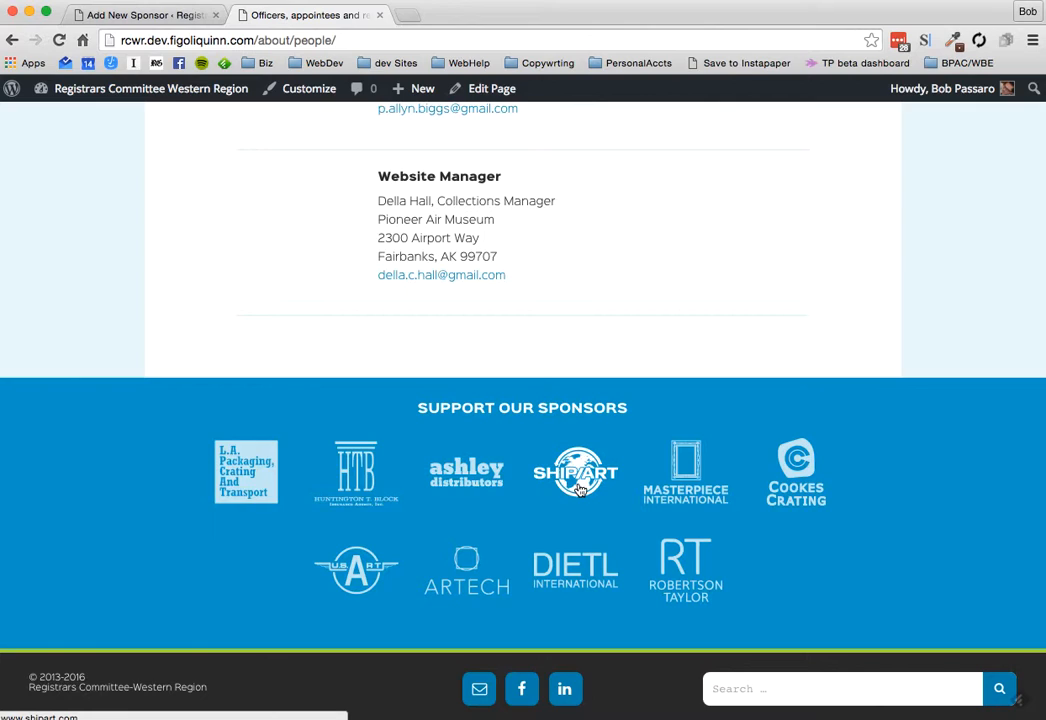
pyautogui.scroll(-1, 586, 472)
pyautogui.scroll(1, 590, 477)
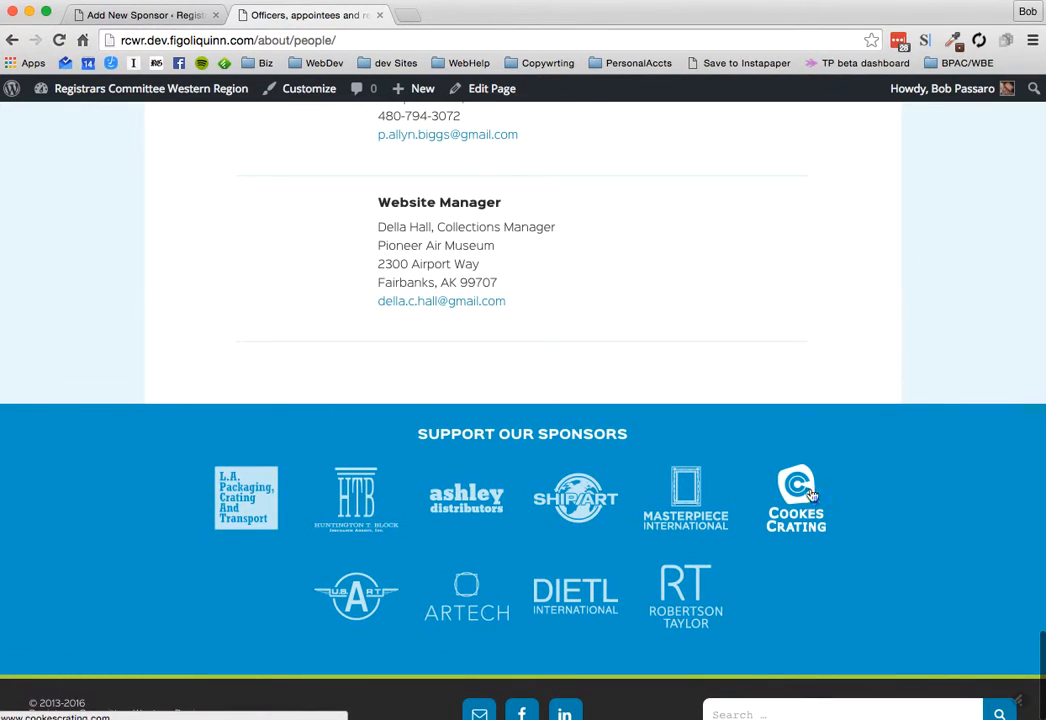
pyautogui.scroll(15, 441, 593)
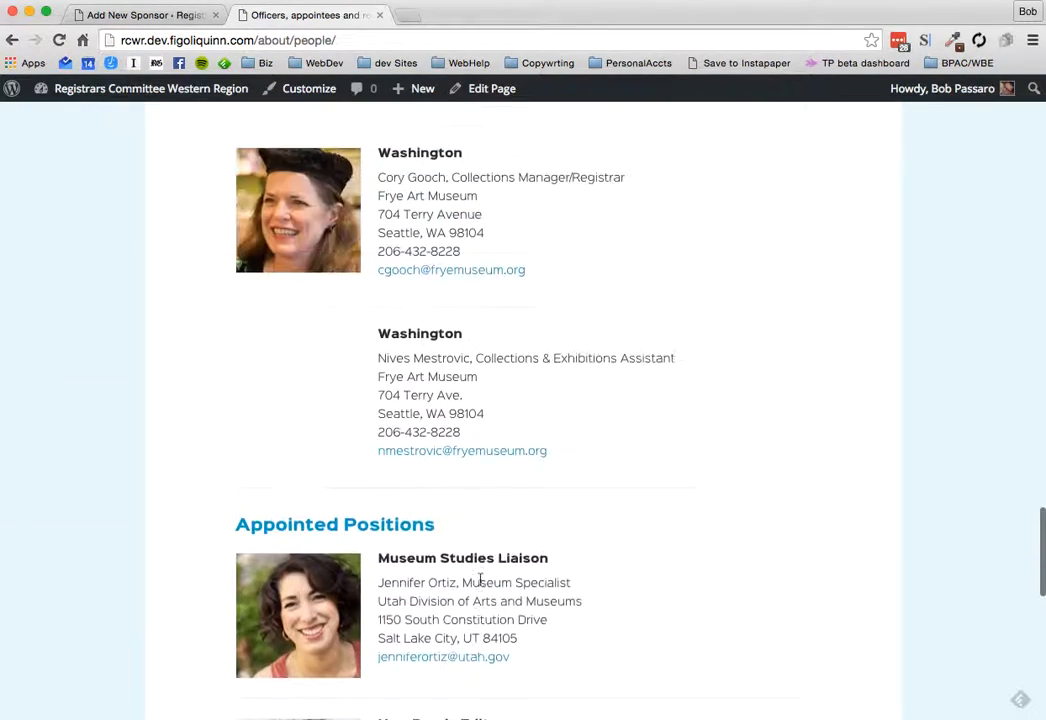
pyautogui.scroll(-15, 531, 577)
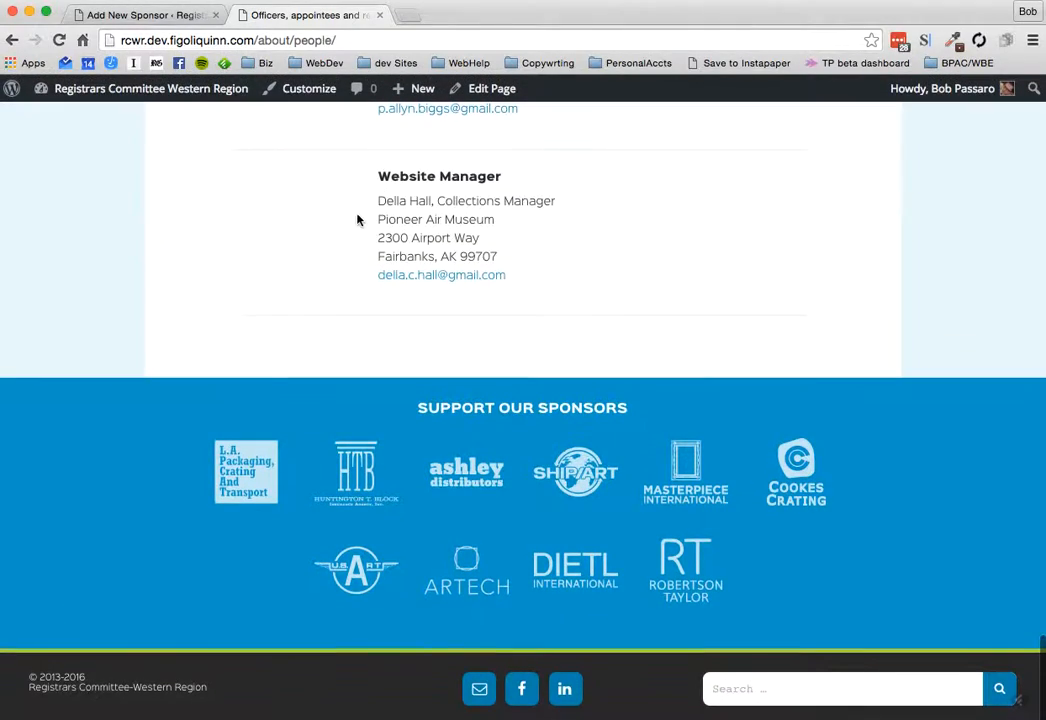
pyautogui.scroll(20, 100, 130)
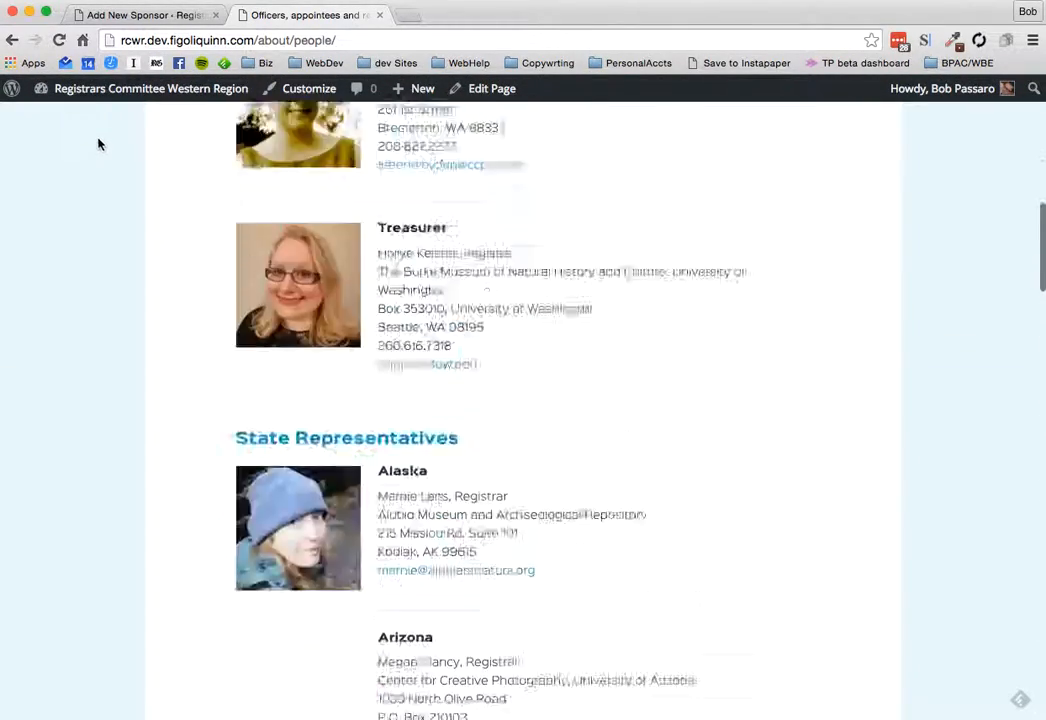